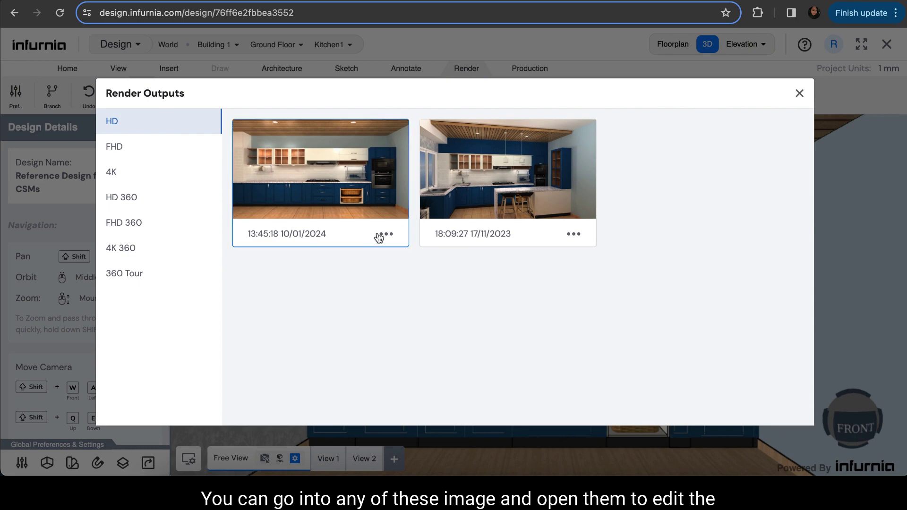
- Open the HD render from 13:45:18 10/01/2024 for image editing and look over its before and after previews
left_click(388, 235)
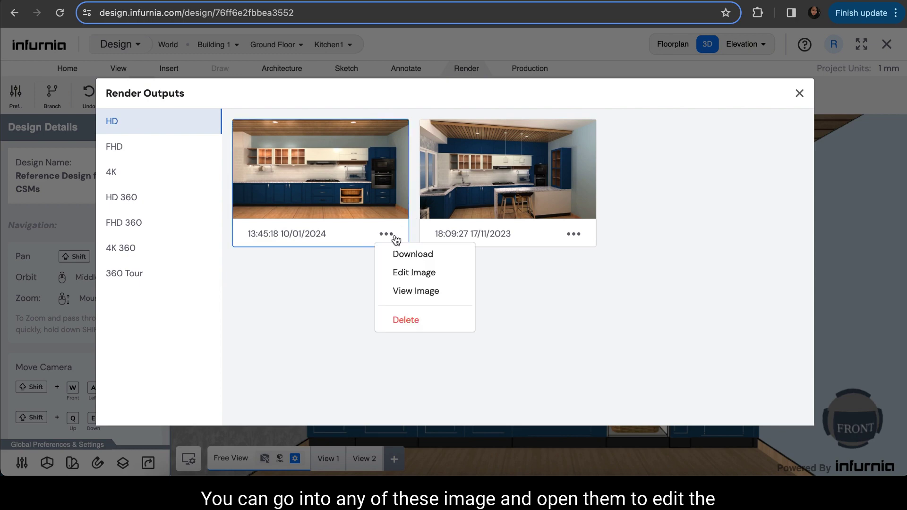
left_click(413, 274)
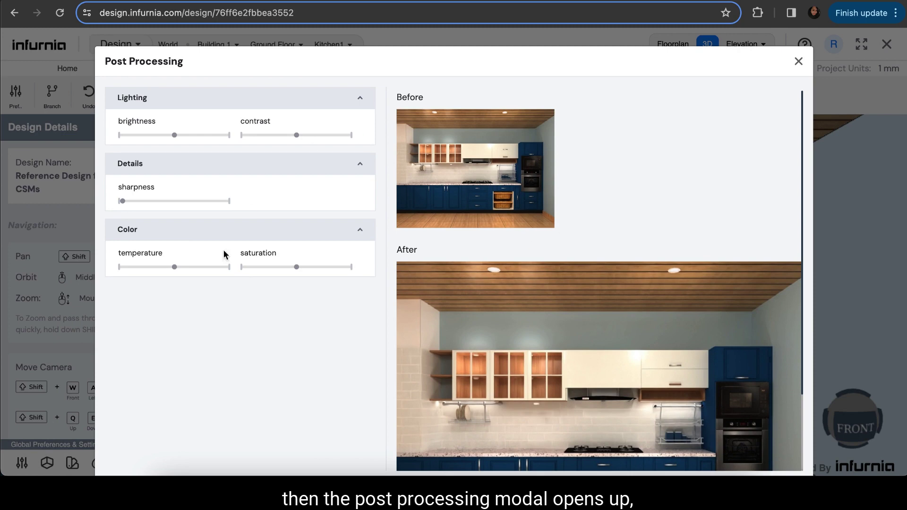
scroll(624, 372, "down", 3)
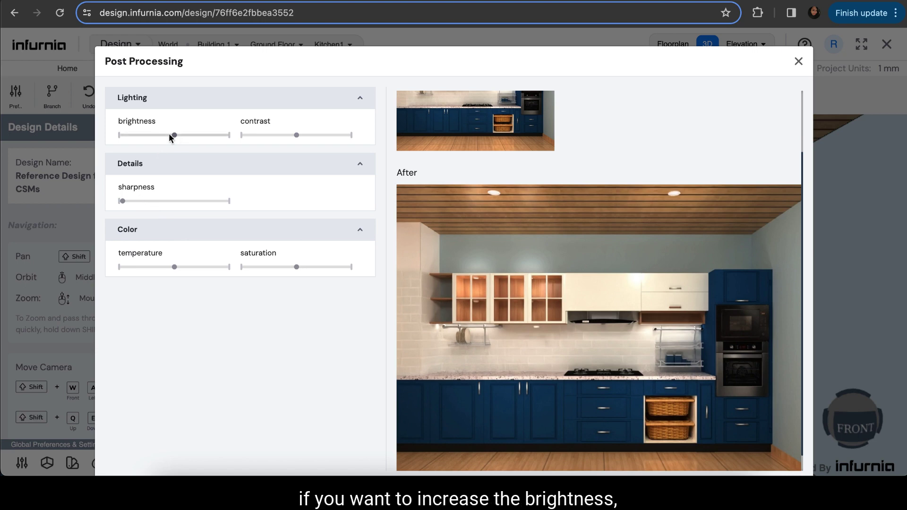
- Try a higher and a lower brightness on the render, leaving it slightly below the middle of its range
left_click_drag(174, 136, 191, 135)
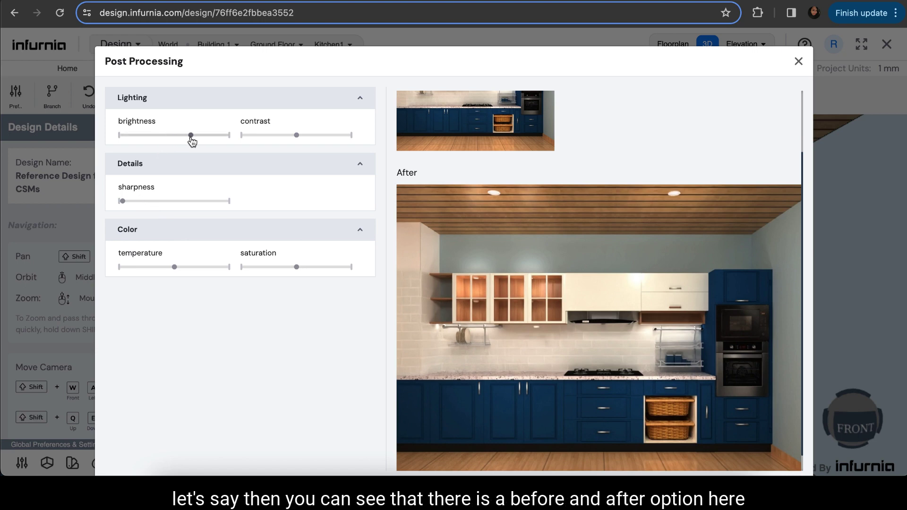
scroll(517, 186, "up", 3)
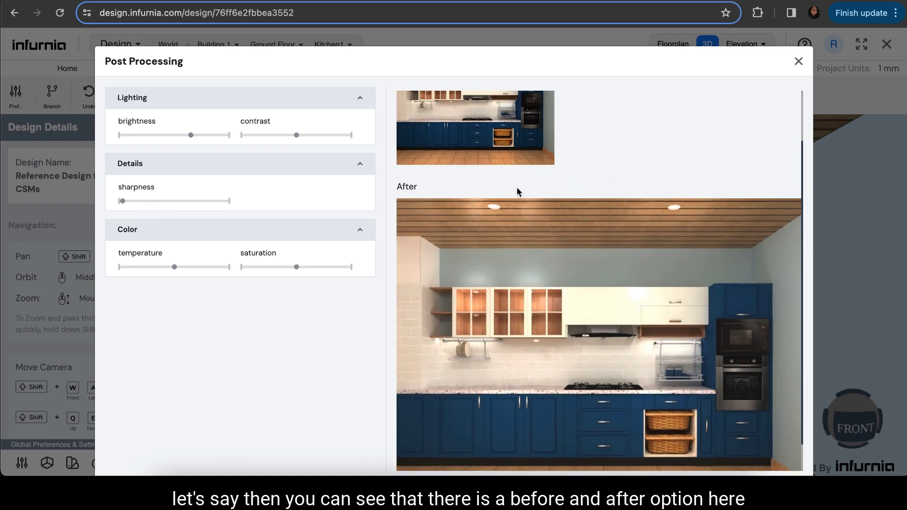
scroll(488, 218, "down", 3)
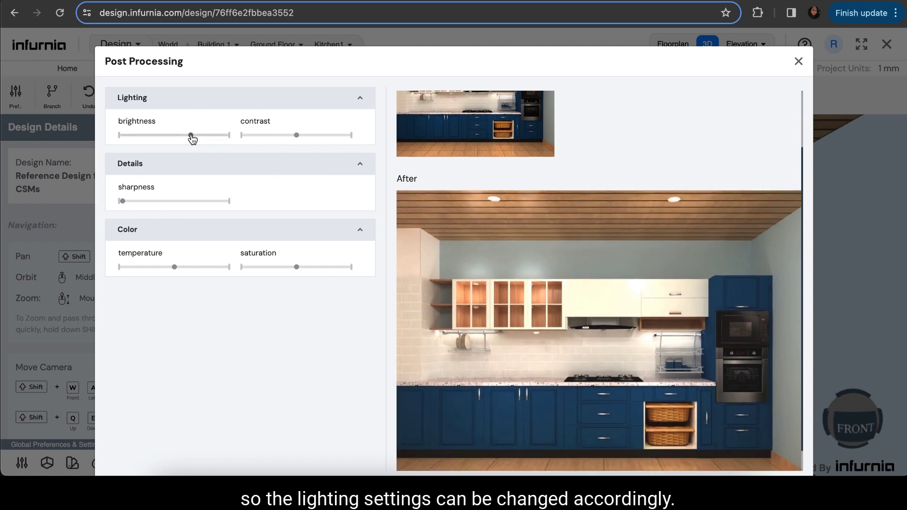
left_click_drag(192, 136, 138, 138)
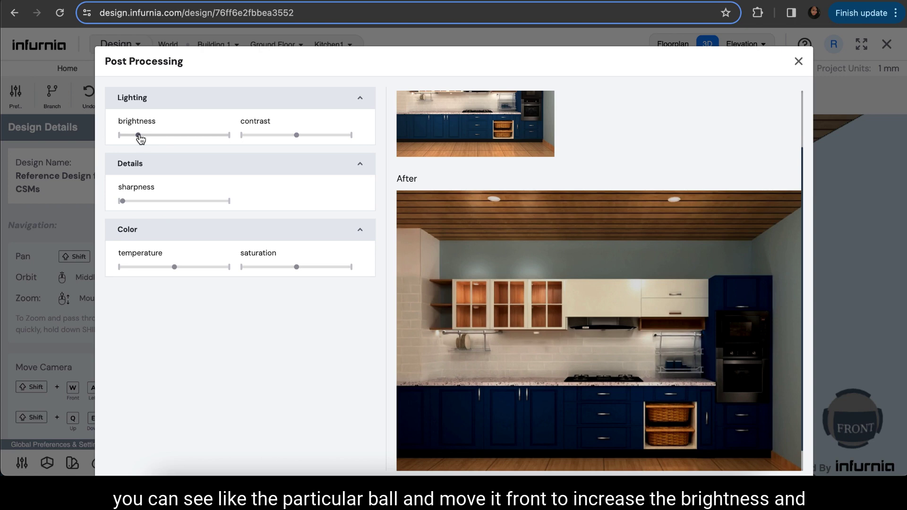
left_click_drag(141, 138, 172, 137)
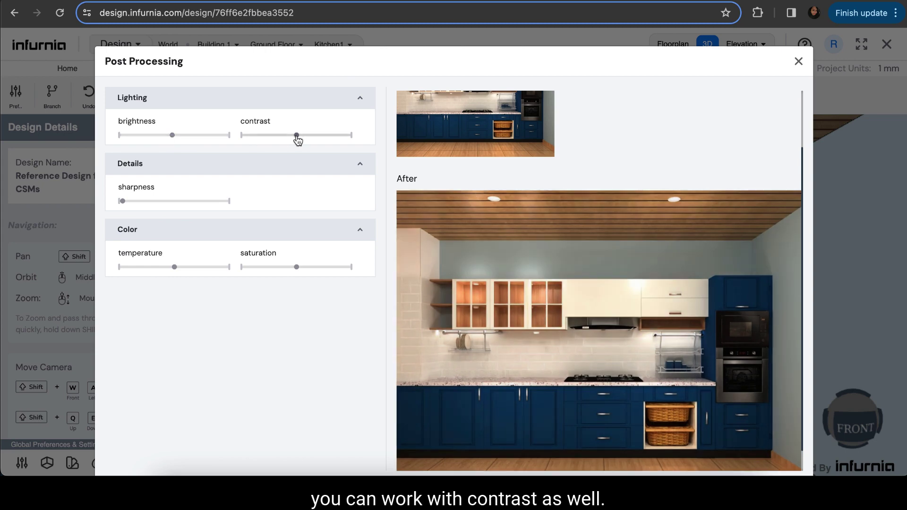
- Increase the render's contrast slightly above the midpoint and raise the sharpness slightly above its minimum
mouse_move(297, 138)
left_mouse_down()
mouse_move(319, 140)
mouse_move(303, 140)
left_mouse_up()
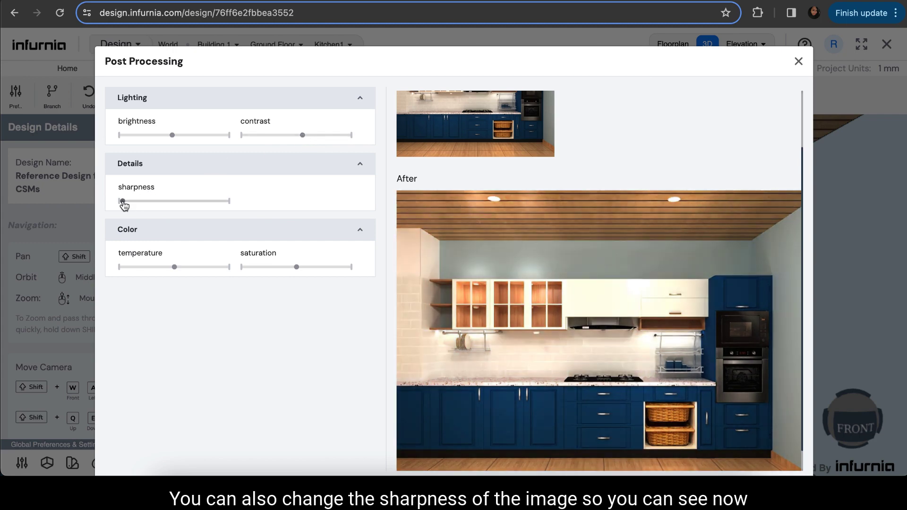
mouse_move(122, 202)
left_mouse_down()
mouse_move(136, 205)
mouse_move(125, 204)
left_mouse_up()
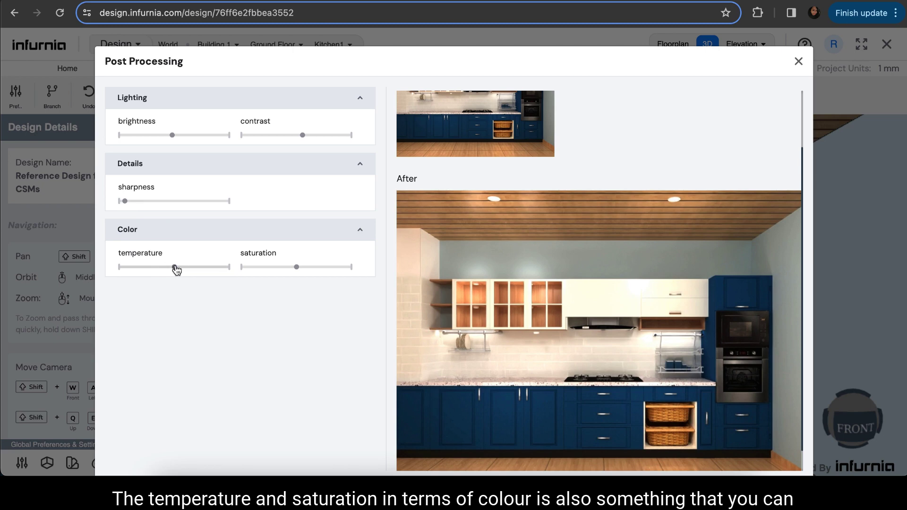
- Make the render's color temperature cooler and reduce its saturation, each moderately below the midpoint
left_click_drag(175, 269, 157, 269)
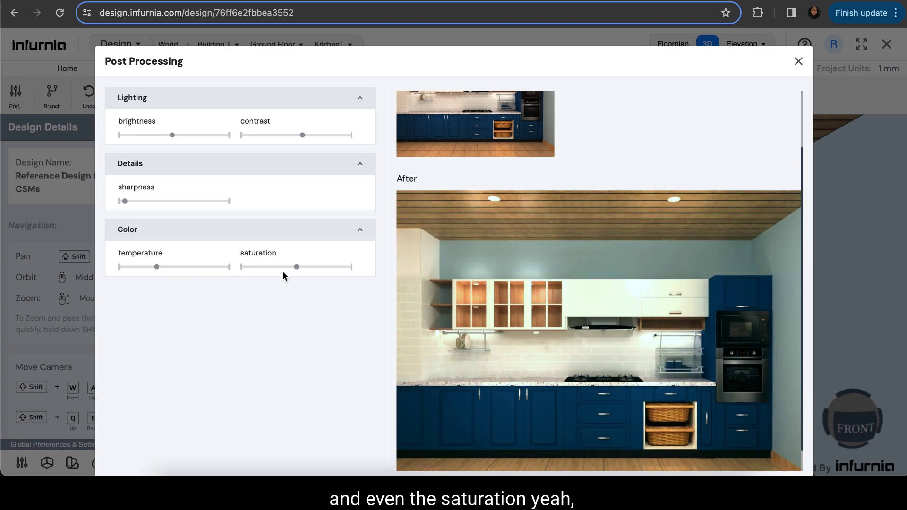
mouse_move(297, 268)
left_mouse_down()
mouse_move(319, 269)
mouse_move(271, 268)
mouse_move(280, 268)
left_mouse_up()
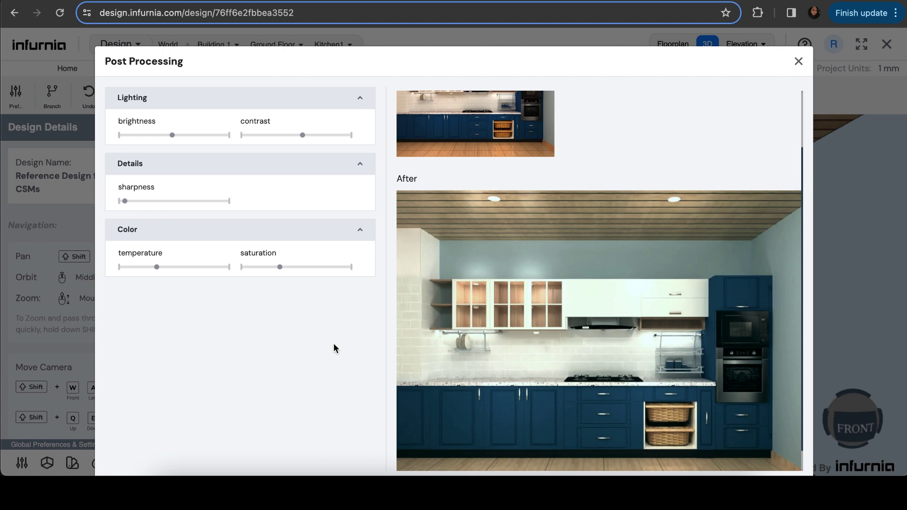
- Download the post-processed render, open the downloaded JPG to check it, and close it again
scroll(333, 349, "down", 1)
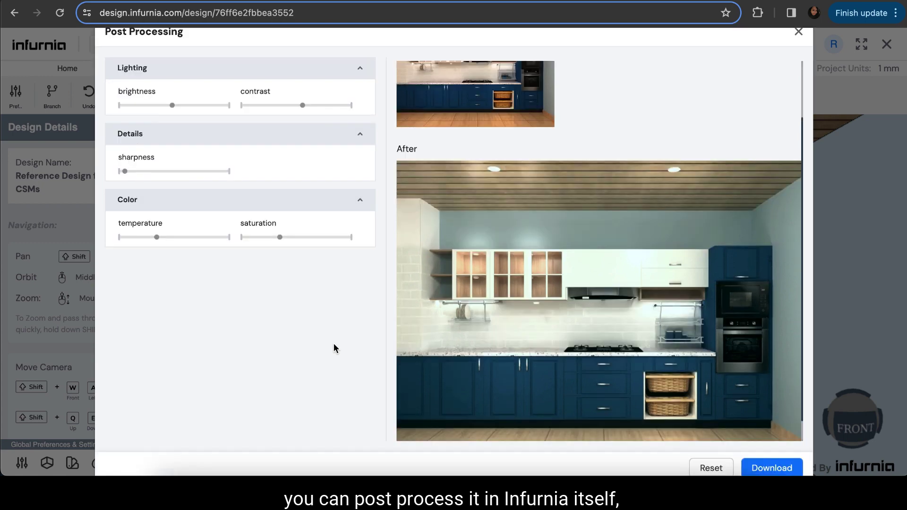
scroll(334, 349, "down", 1)
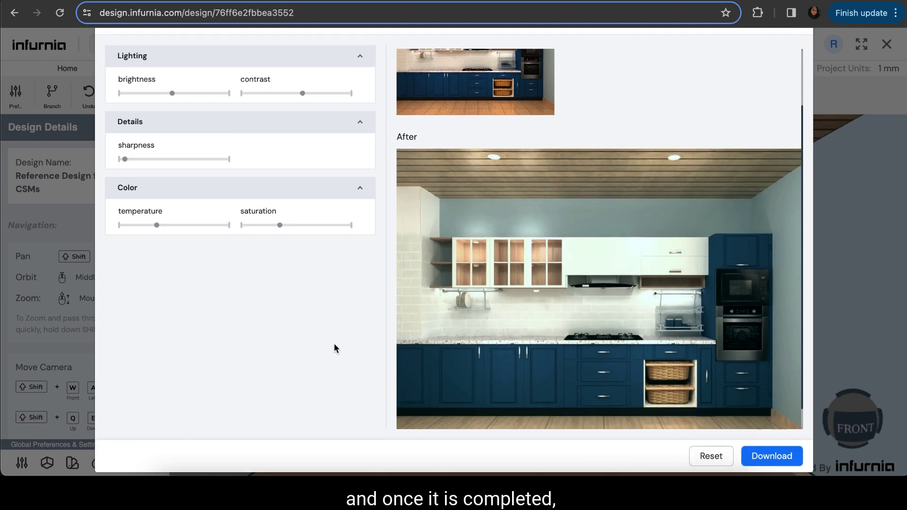
left_click(759, 460)
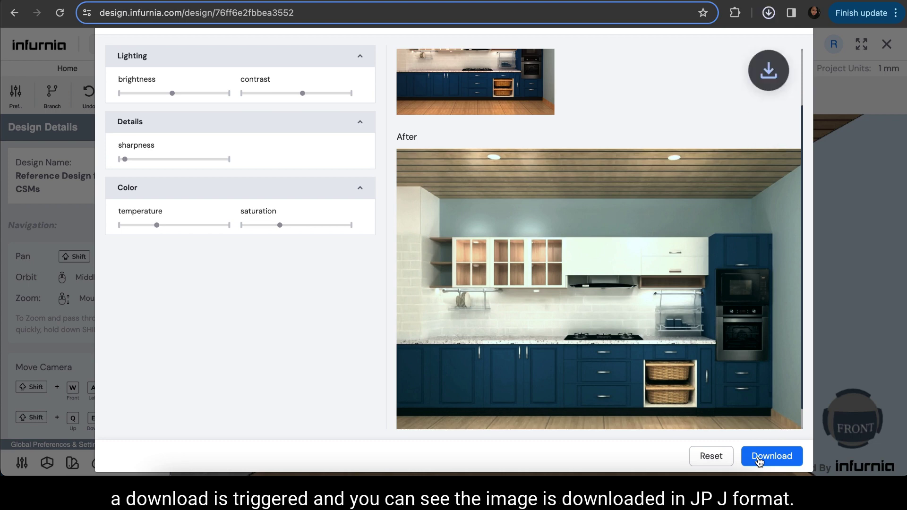
left_click(769, 14)
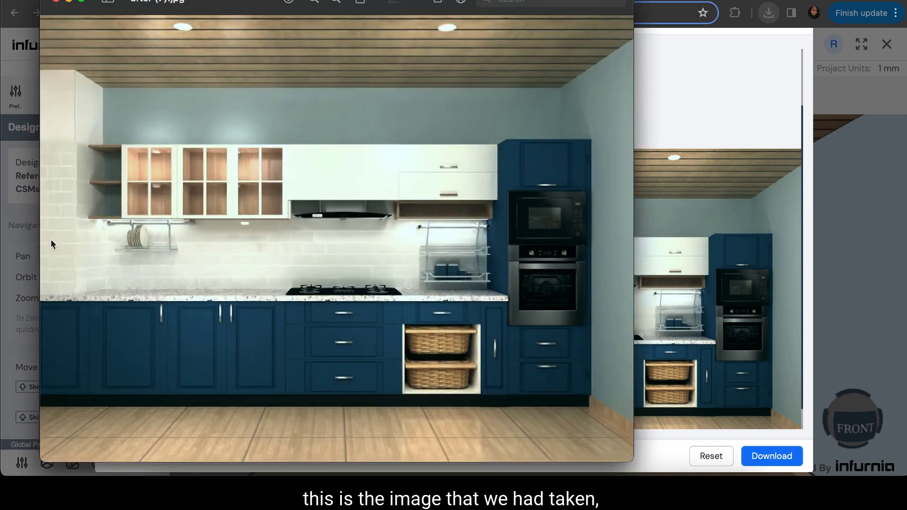
left_click(58, 1)
- Reset all post-processing adjustments on the render and compare the before and after images
left_click(703, 453)
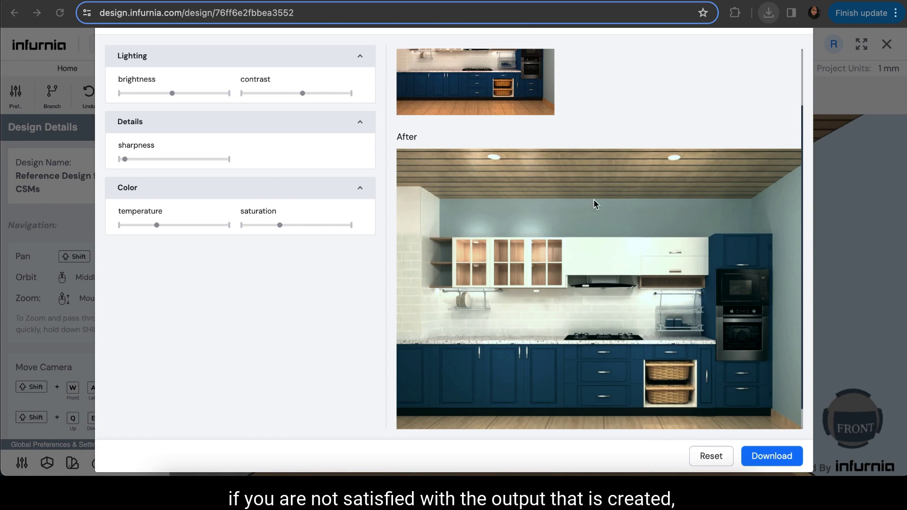
scroll(560, 227, "up", 2)
scroll(569, 258, "down", 1)
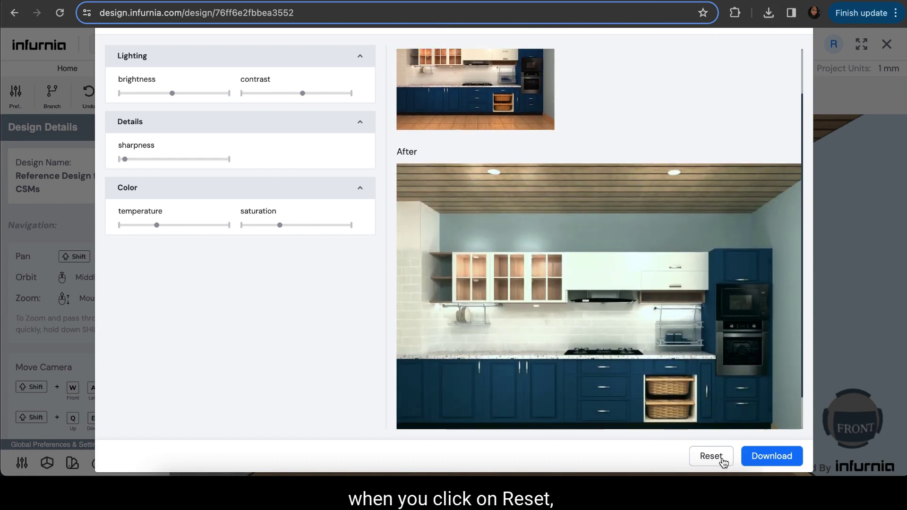
left_click(722, 462)
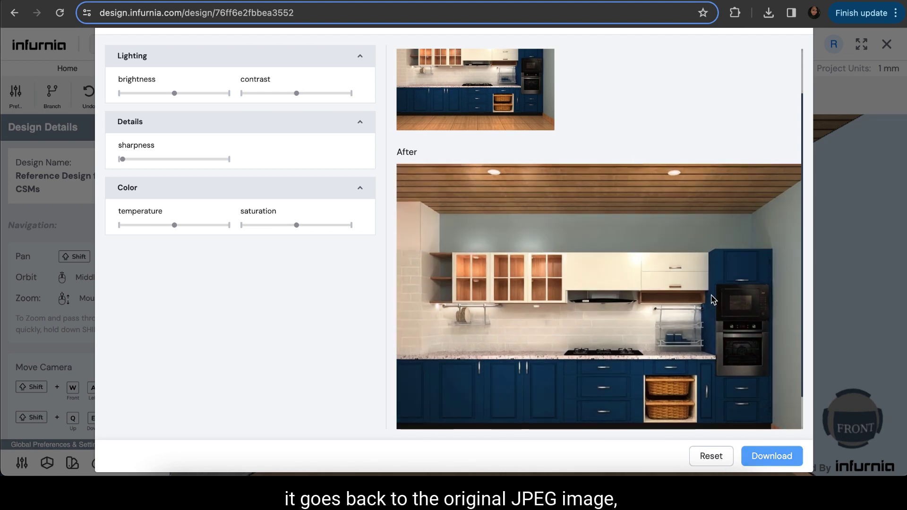
scroll(714, 299, "up", 2)
scroll(713, 299, "down", 3)
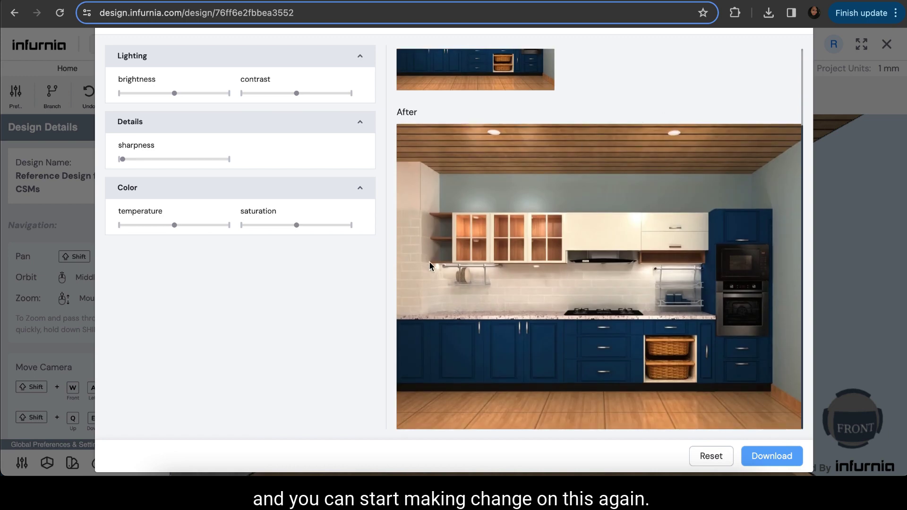
- Try a clearly higher and a clearly lower brightness on the render, and reset the adjustments
scroll(497, 300, "up", 1)
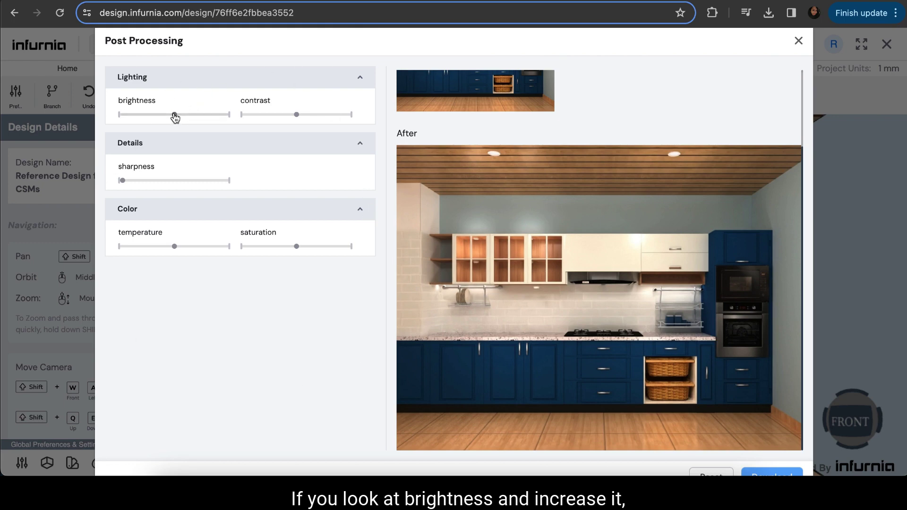
left_click_drag(175, 115, 198, 118)
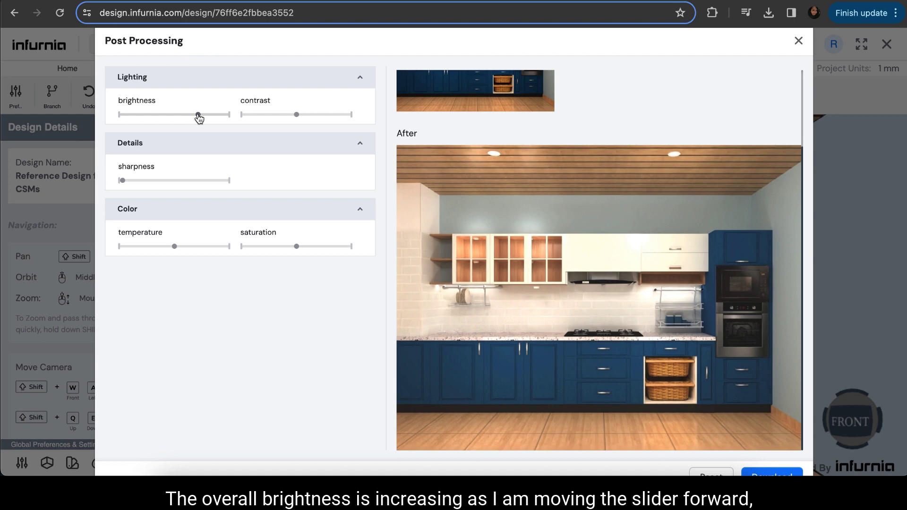
left_click_drag(199, 118, 143, 117)
left_click(297, 115)
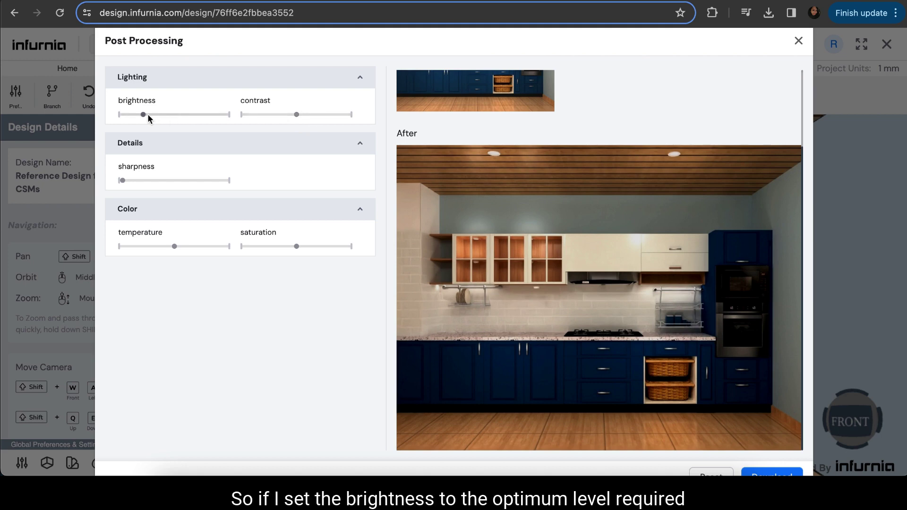
left_click(708, 472)
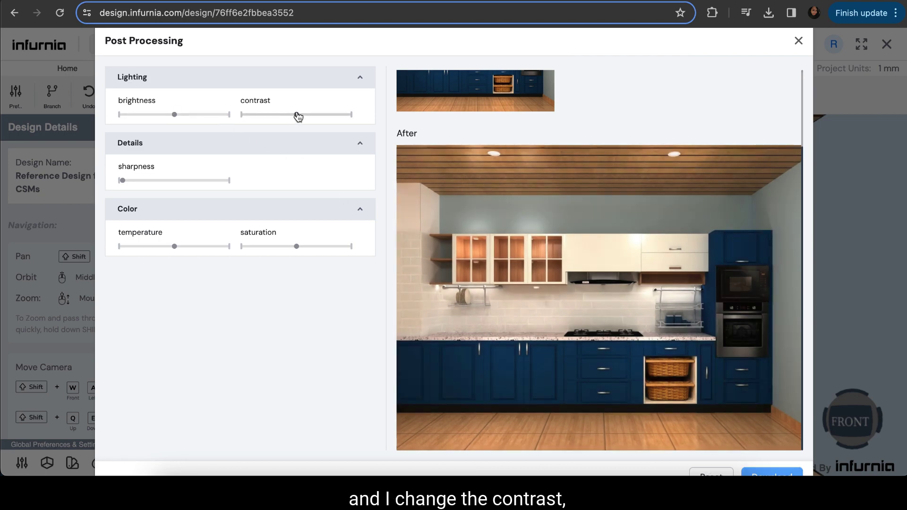
- Try a higher and a lower contrast on the render, and restore the original setting
left_click_drag(298, 115, 309, 117)
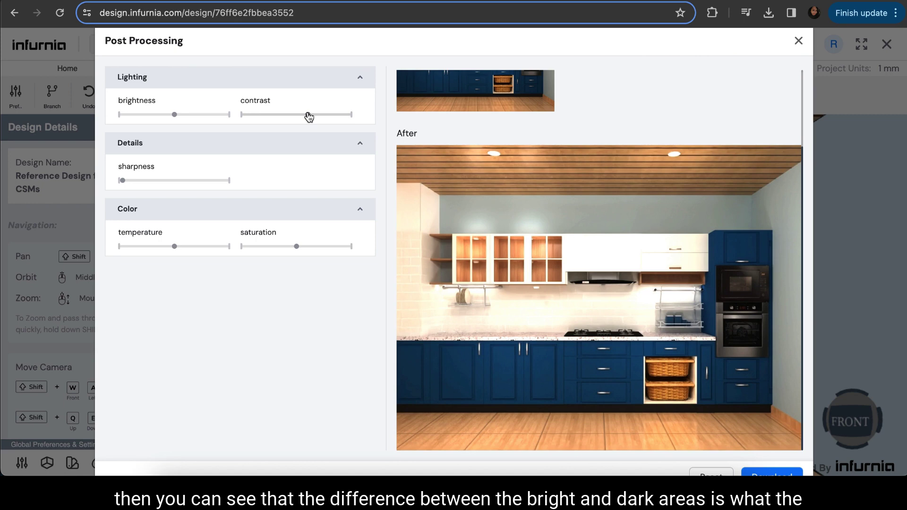
left_click_drag(309, 117, 274, 118)
scroll(146, 101, "down", 1)
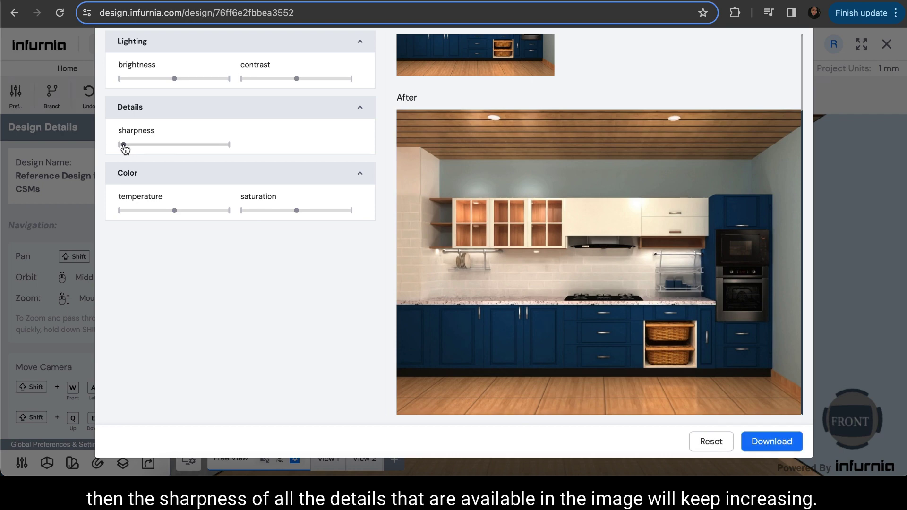
- Try a slightly higher sharpness and a much cooler color temperature, restoring the original setting after each
left_click_drag(124, 148, 130, 149)
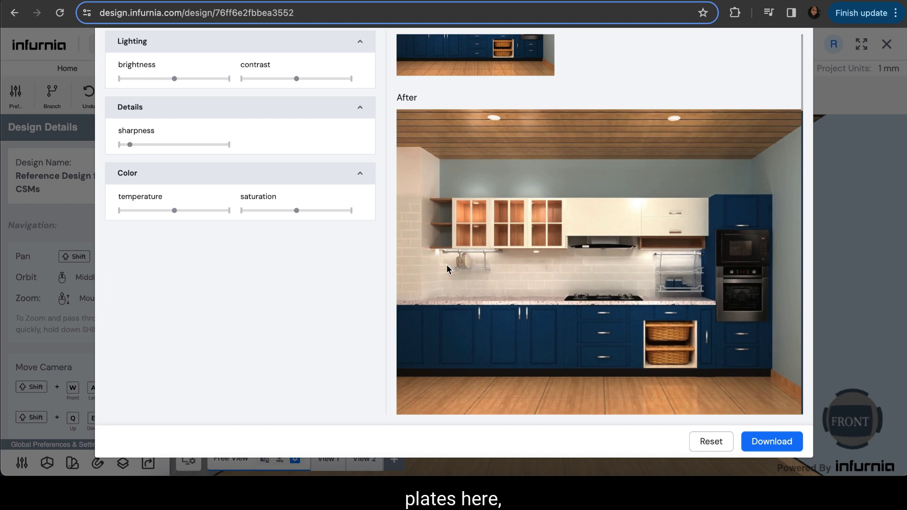
left_click_drag(131, 146, 115, 143)
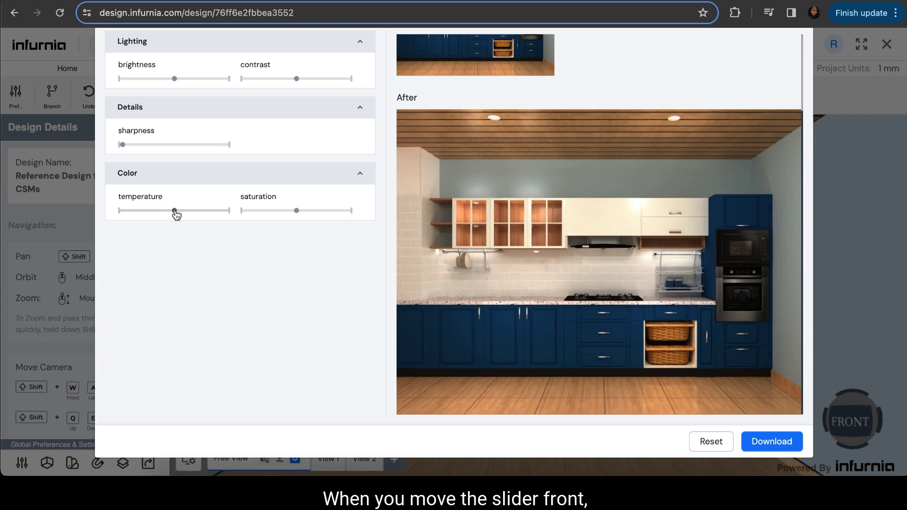
left_click_drag(177, 215, 142, 216)
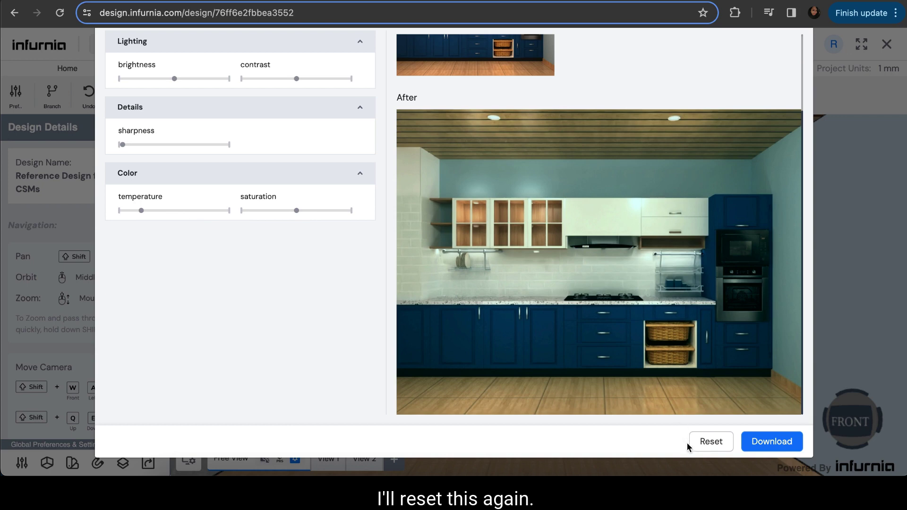
left_click(704, 443)
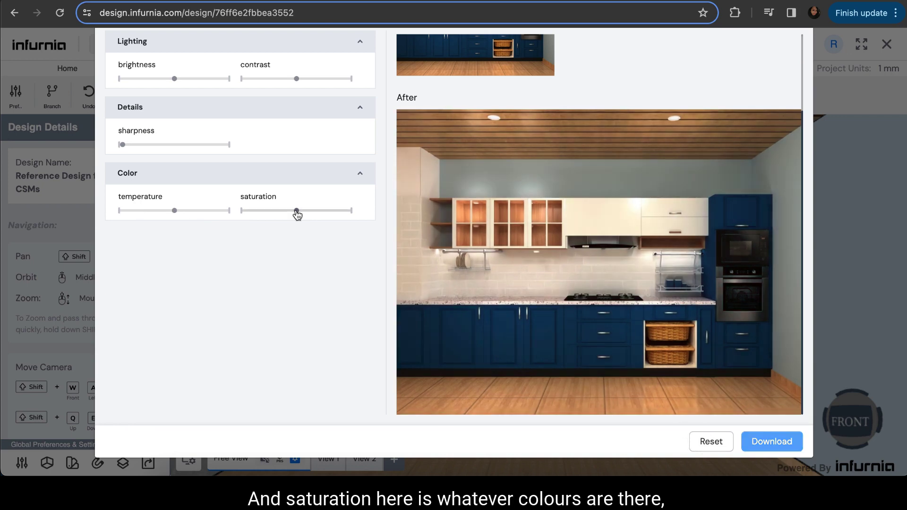
- Try a higher color saturation on the render, and lower it to about a quarter of its range
left_click_drag(297, 215, 305, 215)
left_click_drag(304, 214, 315, 213)
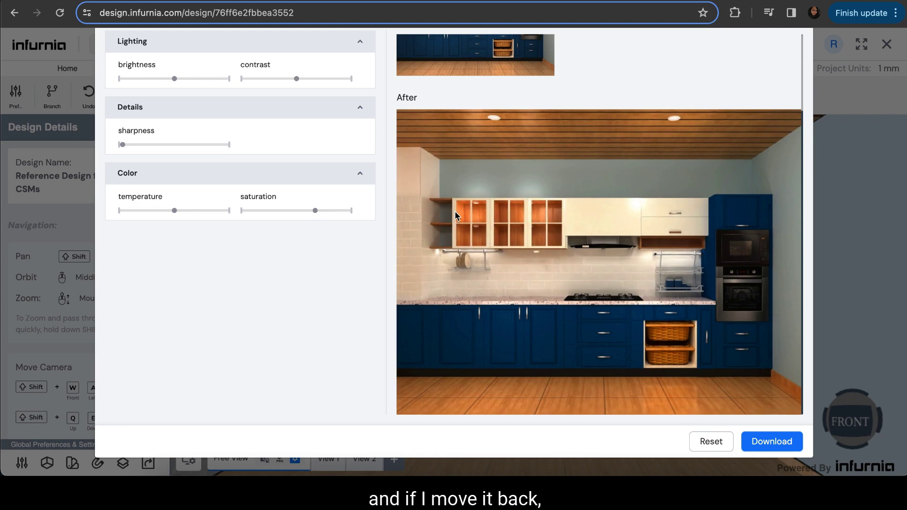
left_click_drag(317, 208, 267, 214)
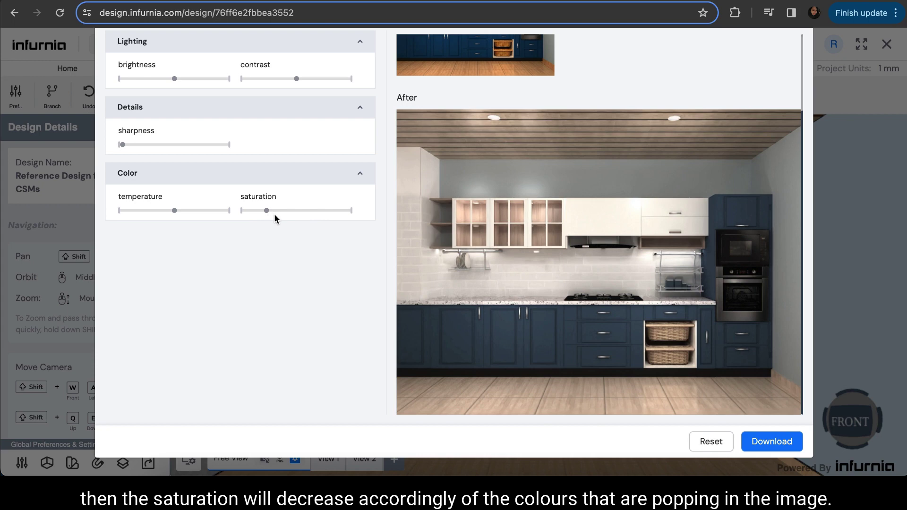